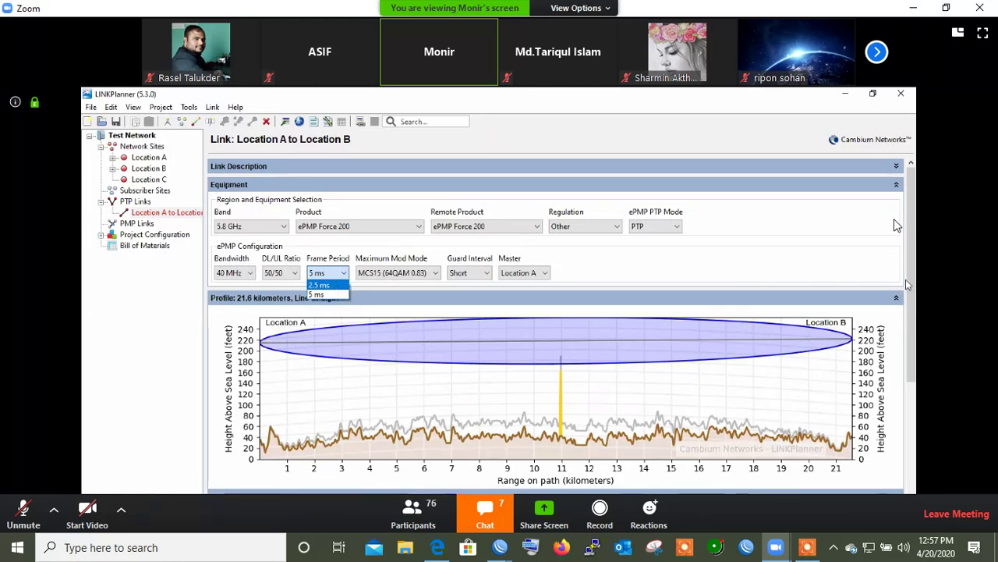
# Collapse the Location A to Location B link's equipment and end configuration sections and show its performance summary.
pyautogui.click(677, 188)
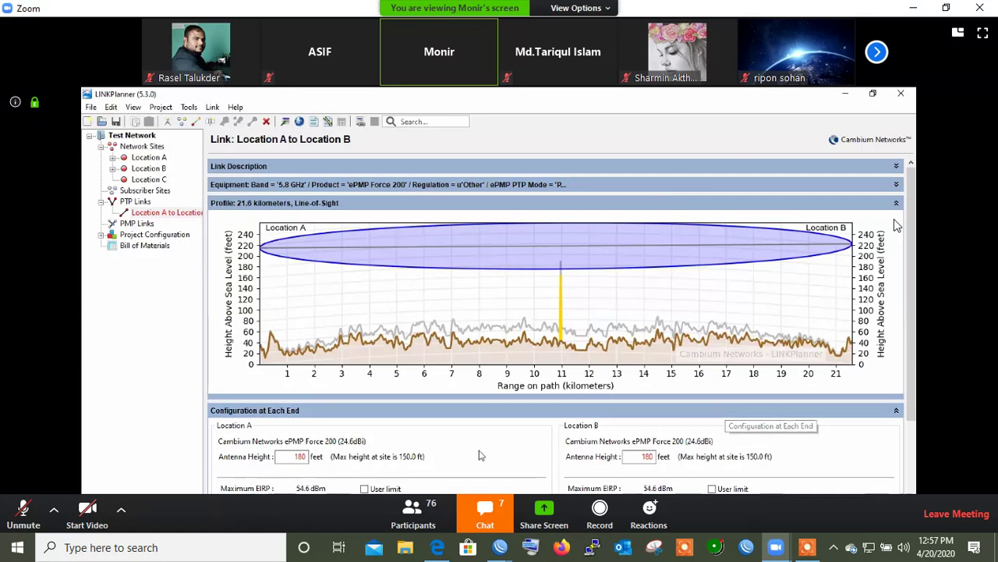
pyautogui.click(794, 416)
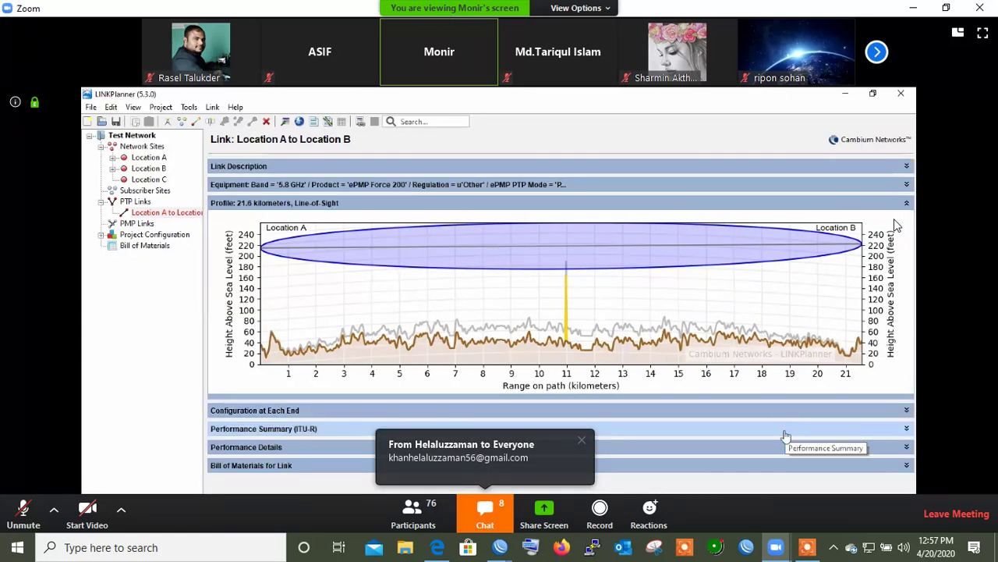
pyautogui.click(785, 435)
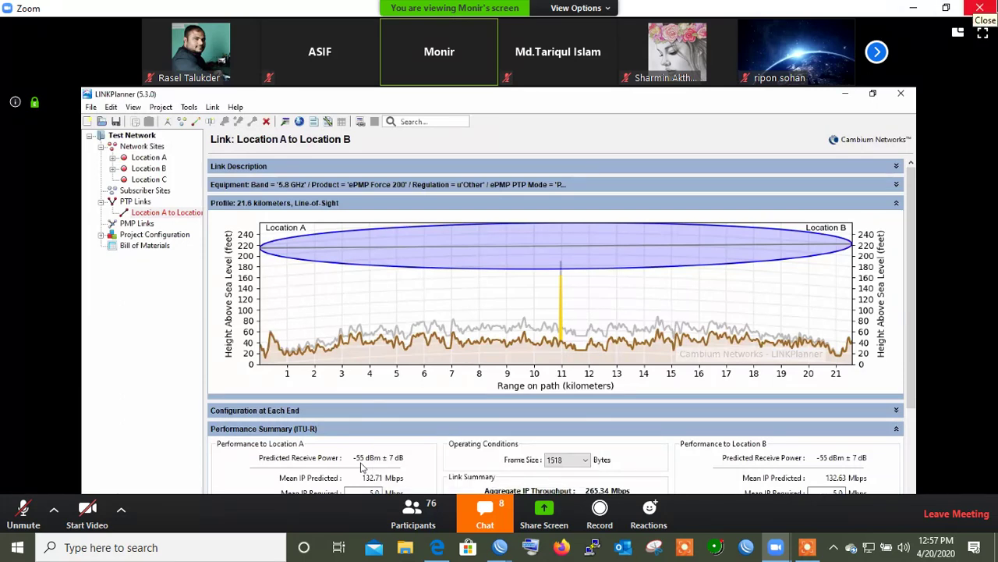
# Test the connection to 172.16.50.4 with a ping from a command prompt window, and close the window.
pyautogui.press('super+r')
pyautogui.press('Return')
pyautogui.write('ping 172.16.50.4')
pyautogui.press('Return')
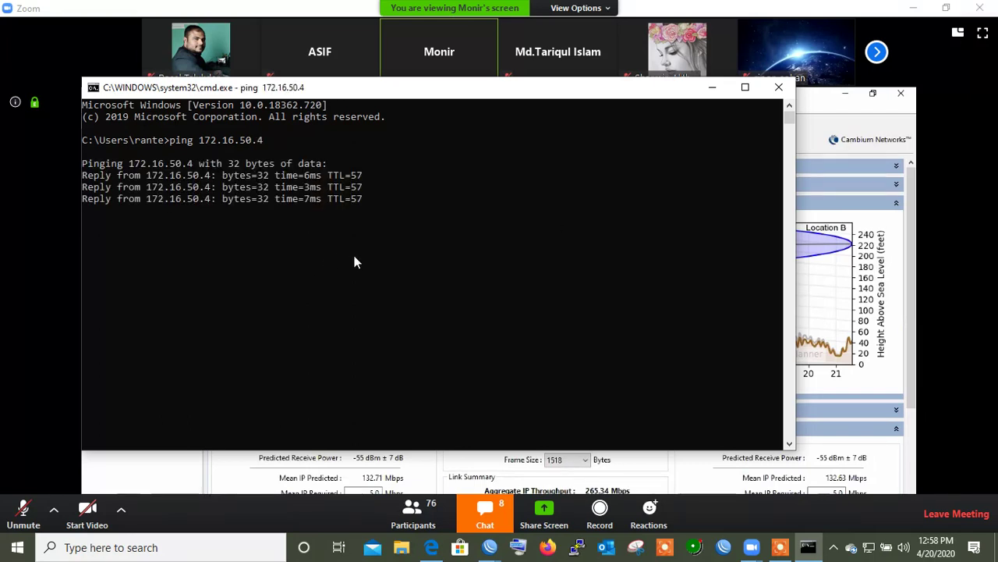
pyautogui.click(778, 86)
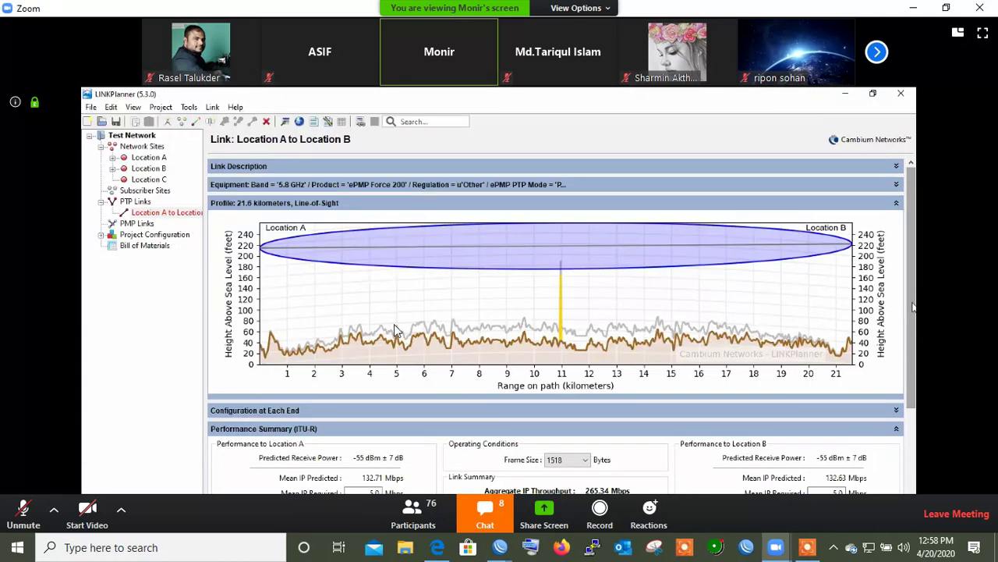
# Review the Location A to Location B profile and performance summary, and open the configuration at each end.
pyautogui.moveTo(914, 307); pyautogui.dragTo(915, 329)
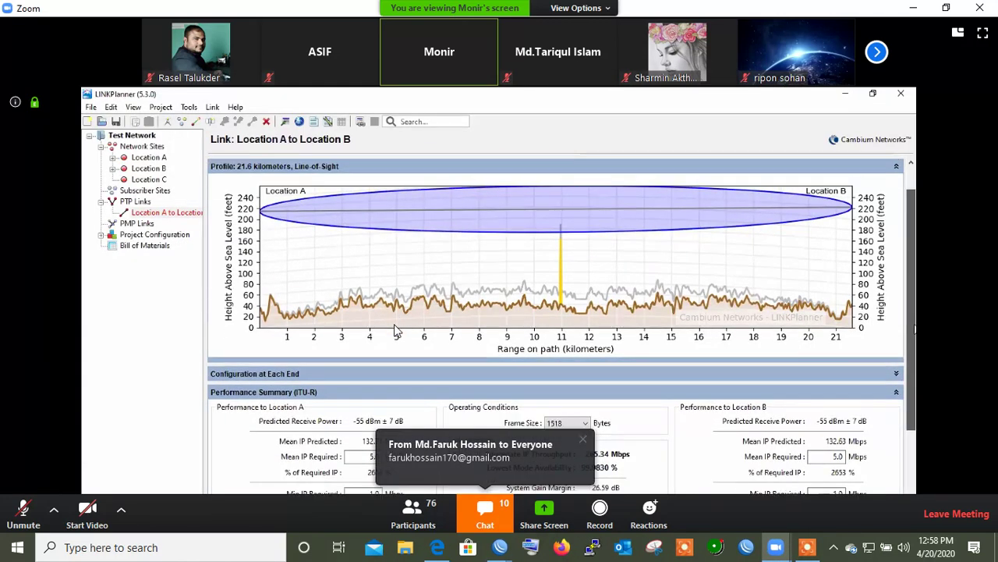
pyautogui.moveTo(915, 329); pyautogui.dragTo(915, 343)
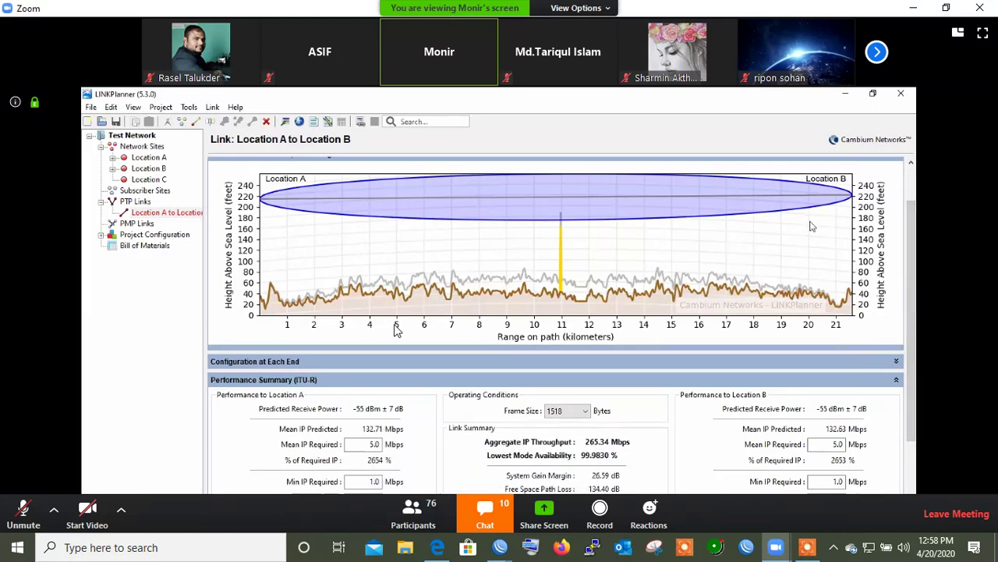
pyautogui.click(778, 368)
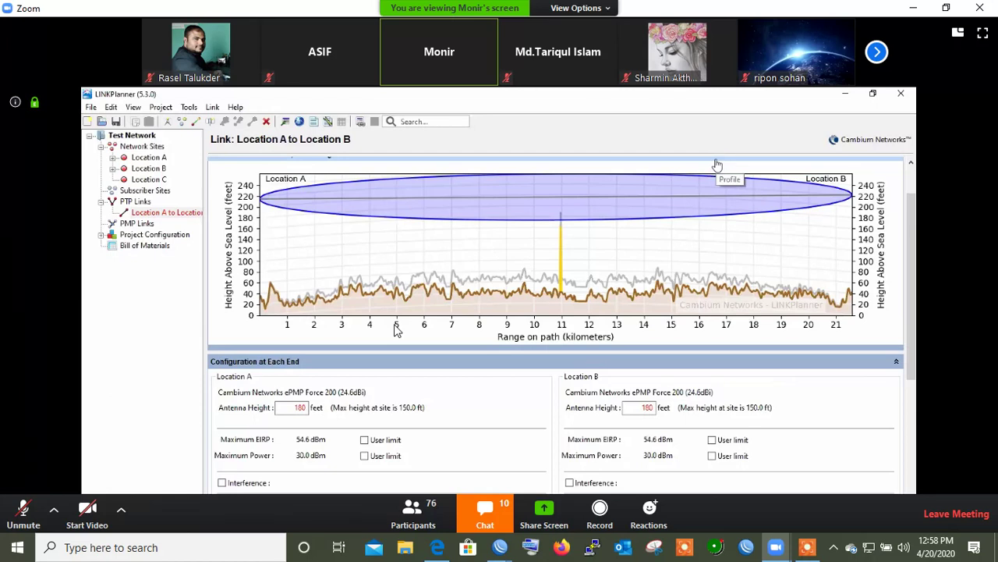
pyautogui.scroll(-5, 718, 165)
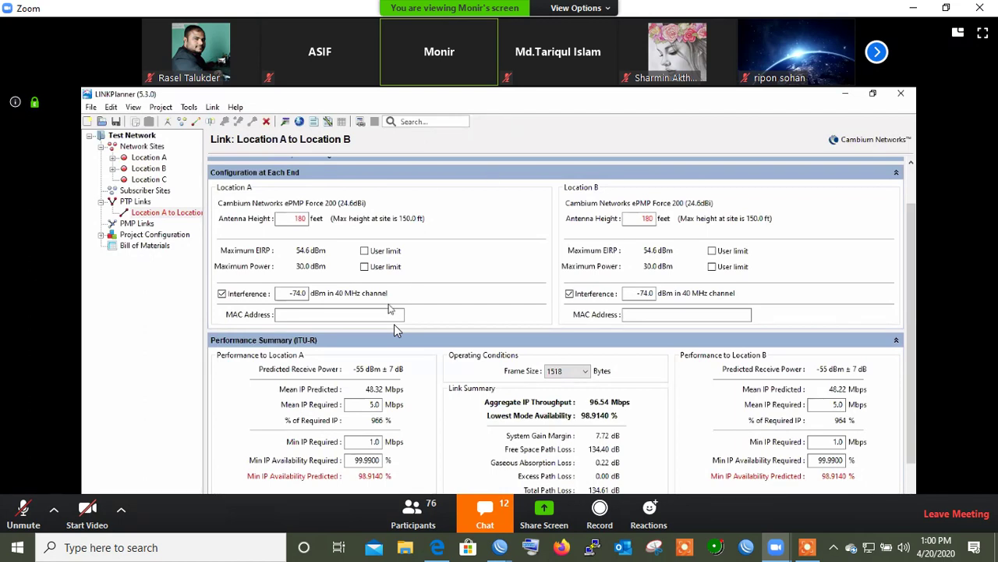
# Add a new PTP link from Location A to Location C to the project.
pyautogui.click(196, 121)
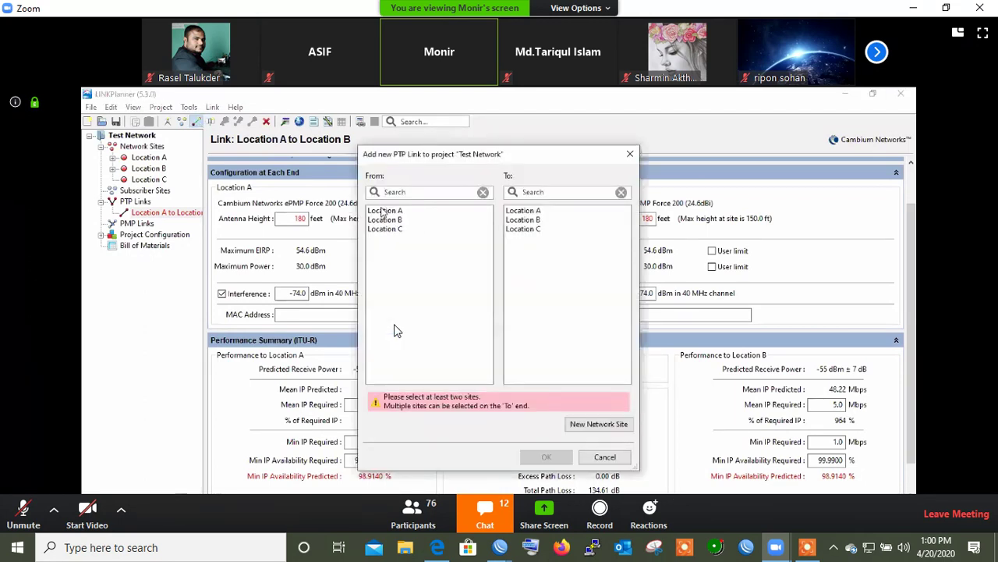
pyautogui.click(383, 211)
pyautogui.click(524, 231)
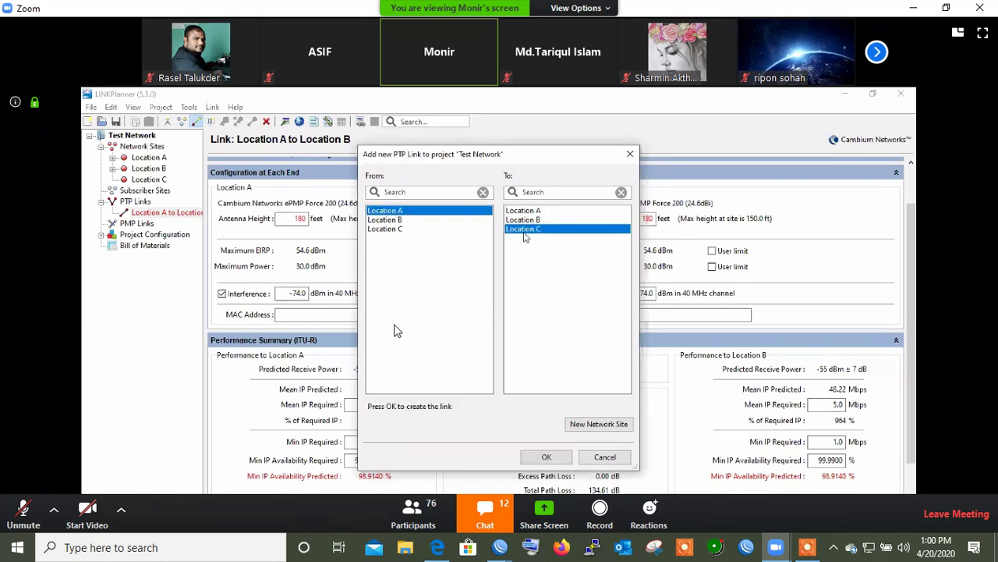
pyautogui.click(541, 460)
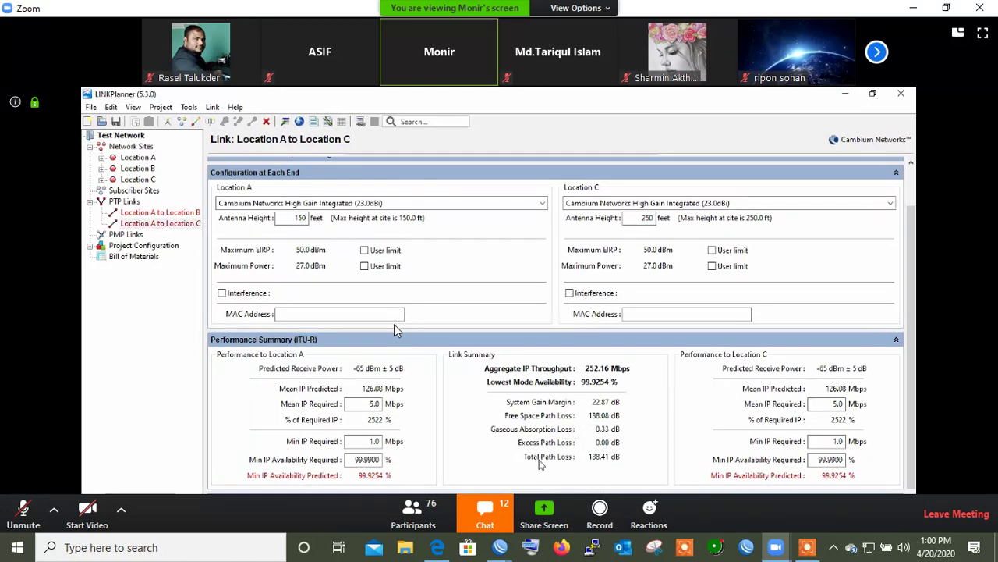
# Show the Location A to Location C link's equipment settings and set the product to ePMP Force 300-25 (Preliminary).
pyautogui.moveTo(914, 275); pyautogui.dragTo(911, 202)
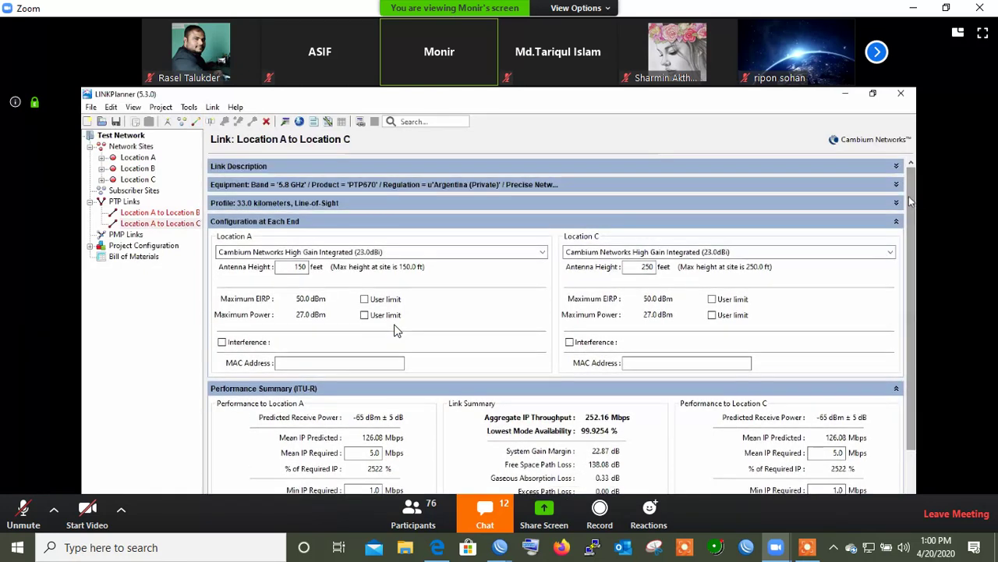
pyautogui.click(672, 189)
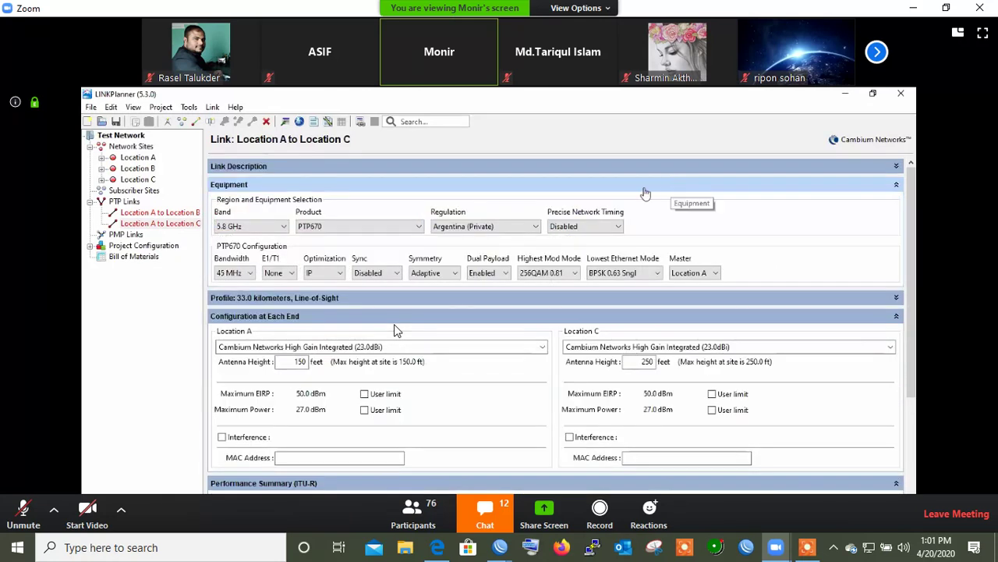
pyautogui.click(417, 228)
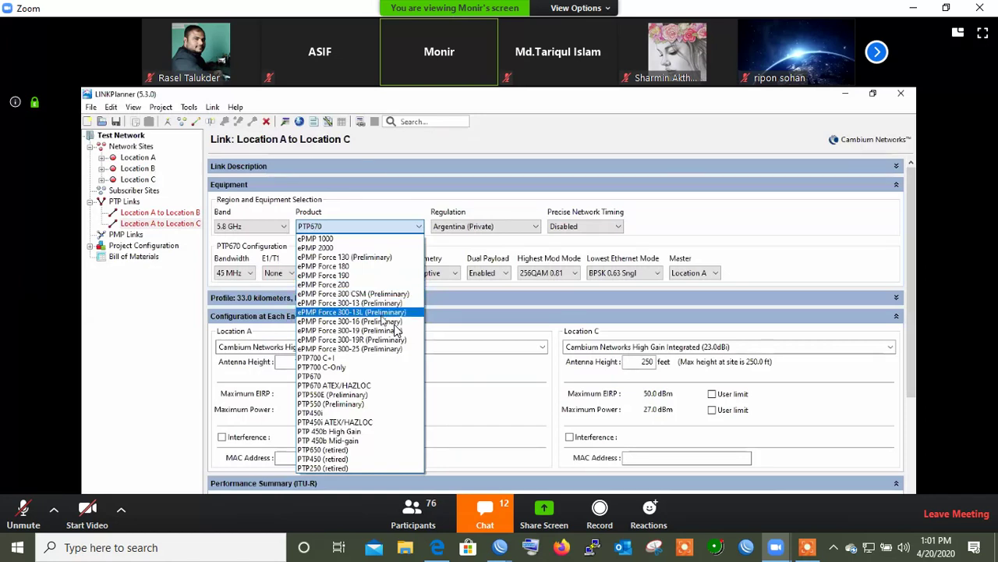
pyautogui.click(394, 348)
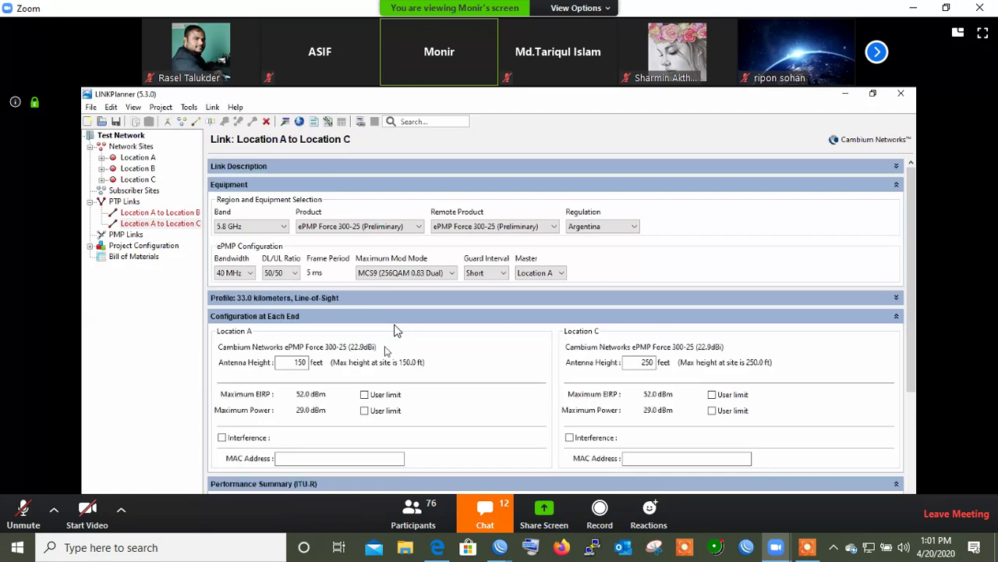
# Set the Location A to Location C link's regulation to Other and collapse its equipment settings.
pyautogui.click(636, 227)
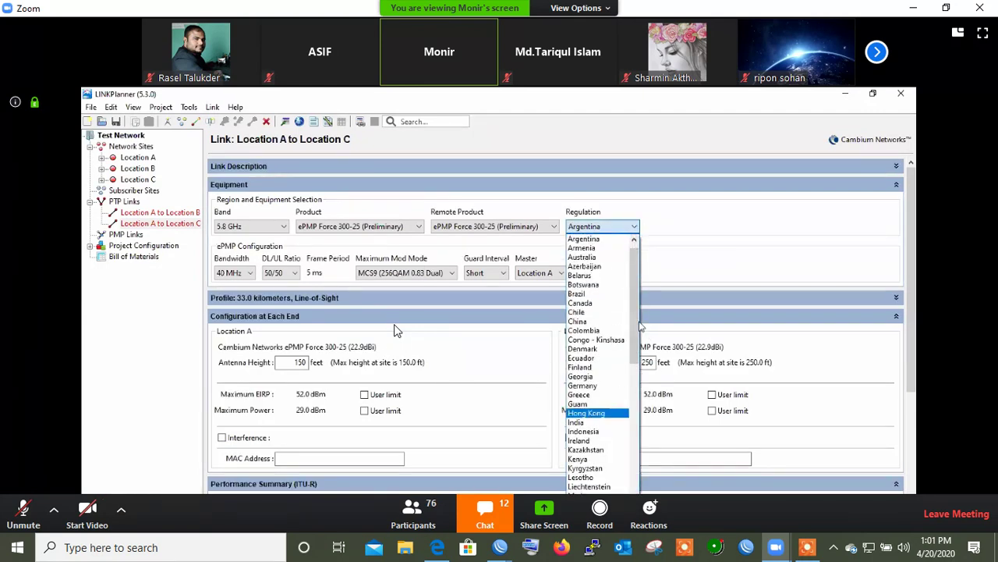
pyautogui.moveTo(636, 324); pyautogui.dragTo(637, 384)
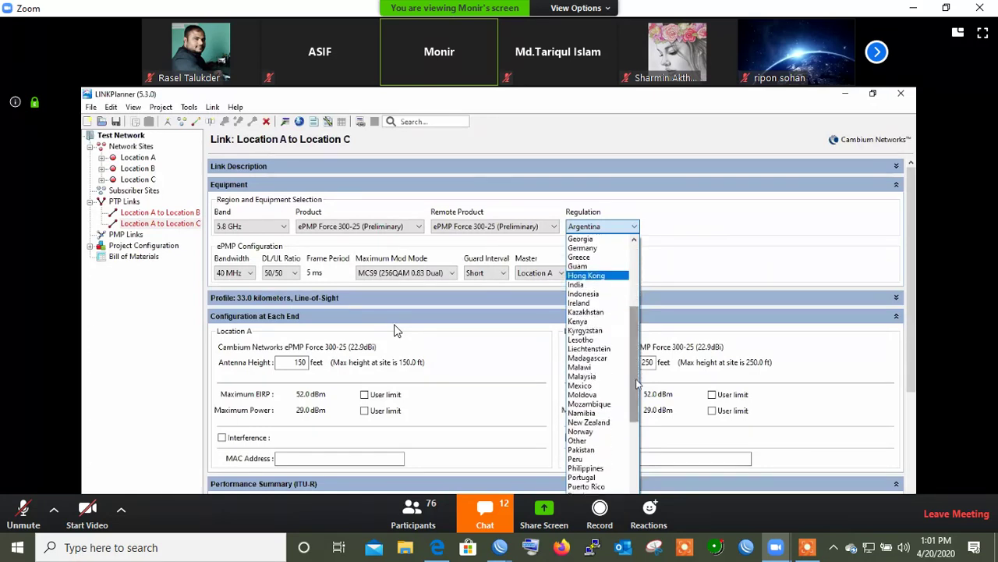
pyautogui.click(575, 439)
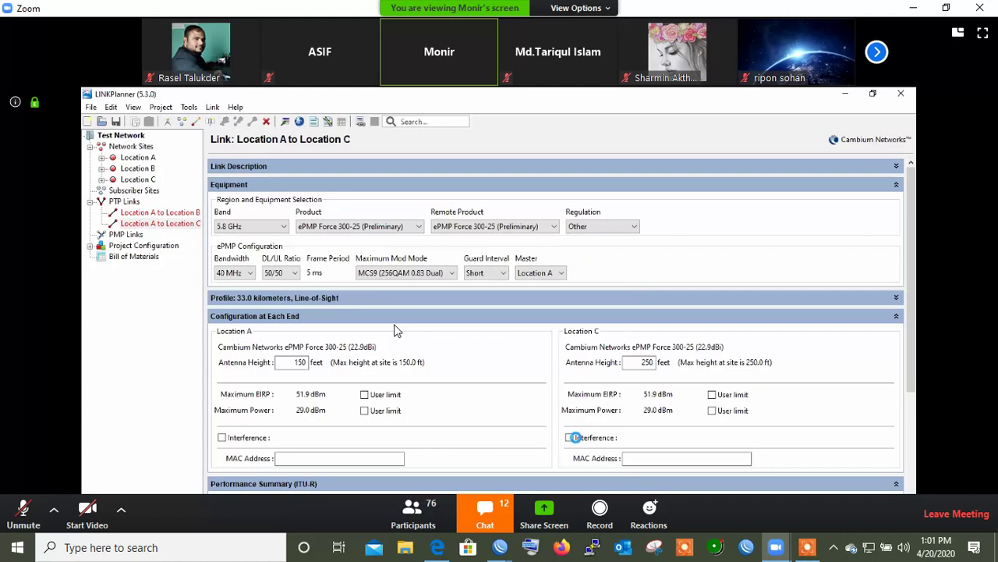
pyautogui.click(669, 184)
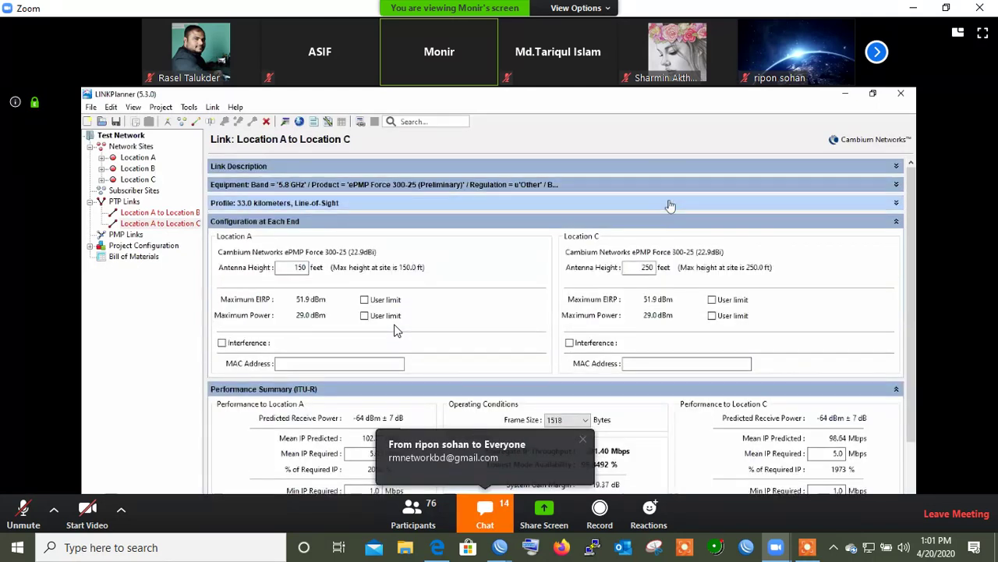
# Display the link's path profile and set the antenna height at Location C to 150 feet.
pyautogui.click(670, 204)
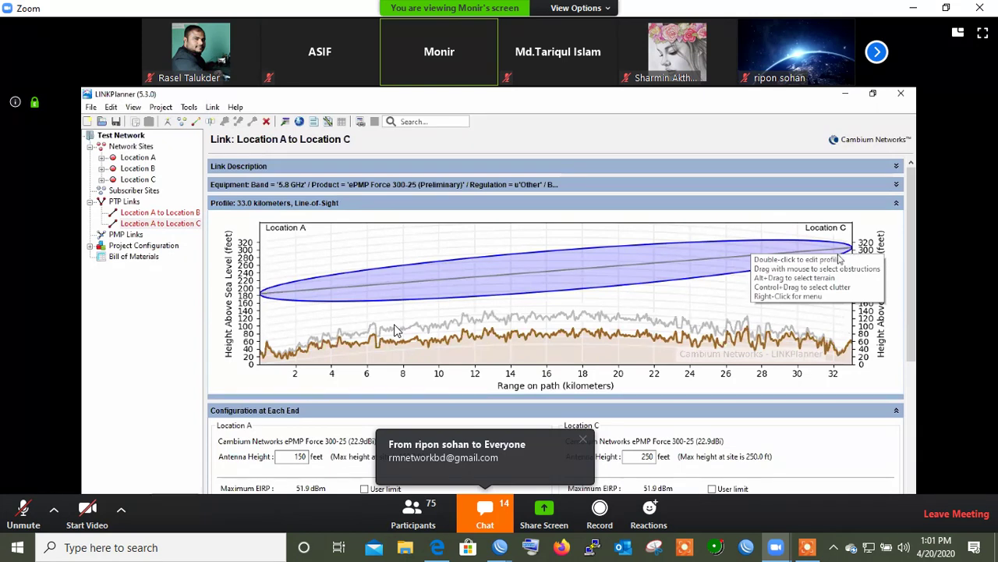
pyautogui.click(646, 456)
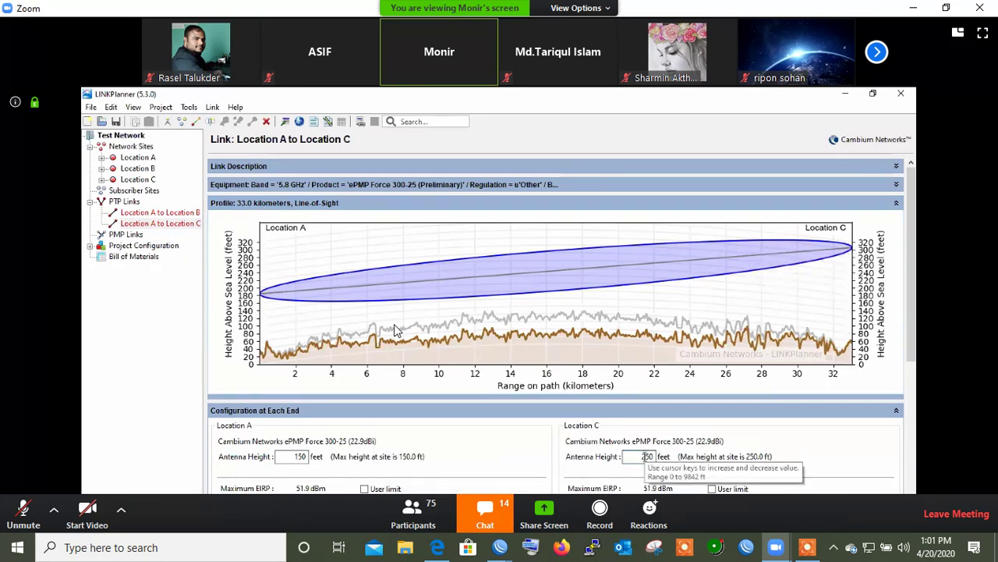
pyautogui.press('BackSpace')
pyautogui.write('1')
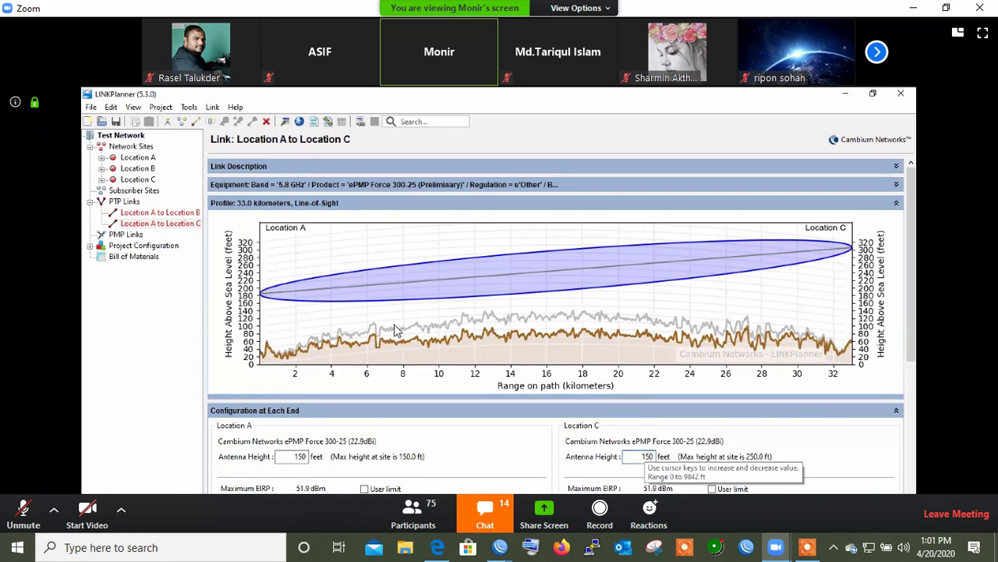
pyautogui.click(290, 456)
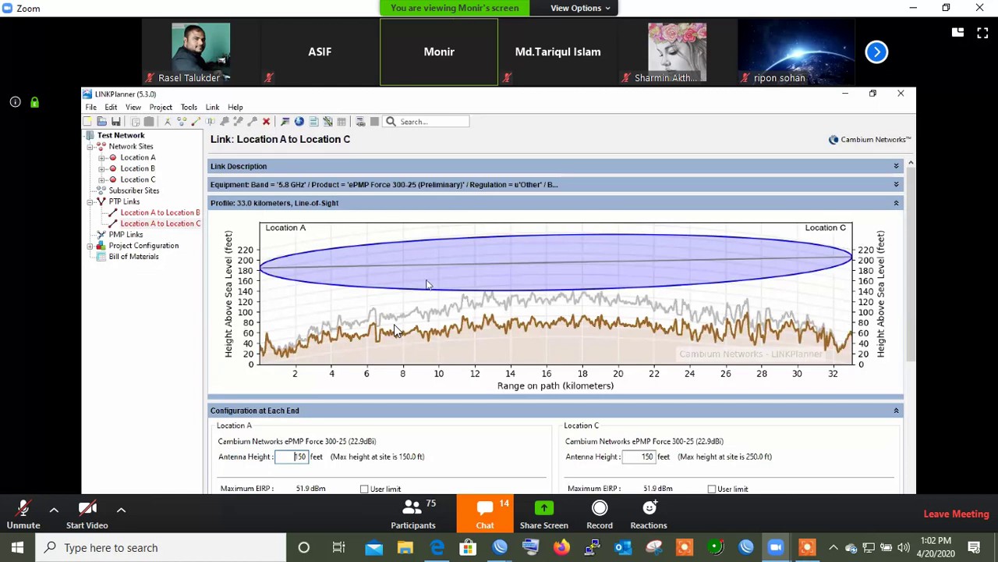
# Compare the path profiles of the Location A to Location B and Location A to Location C links, and check the latter's equipment settings.
pyautogui.click(173, 212)
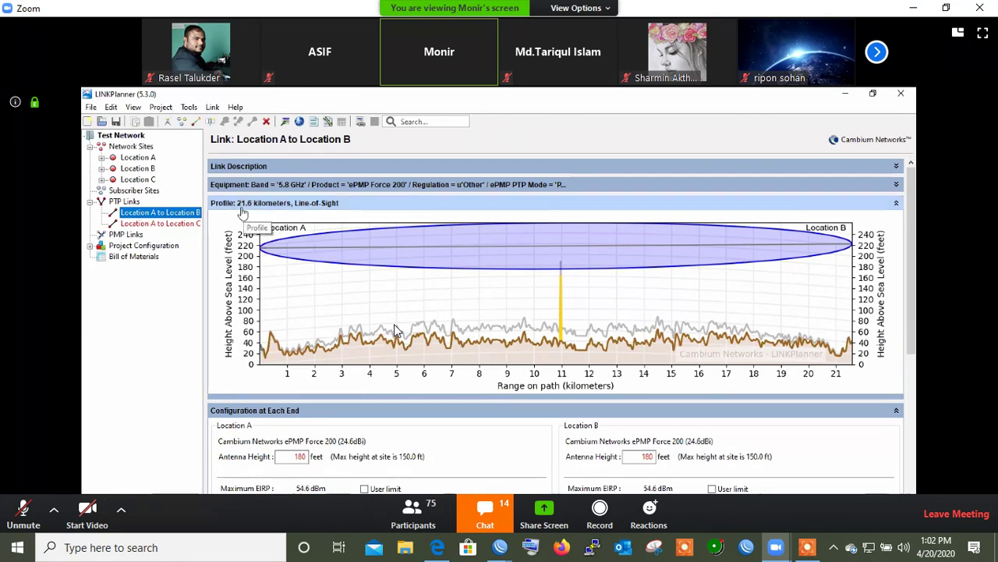
pyautogui.click(185, 223)
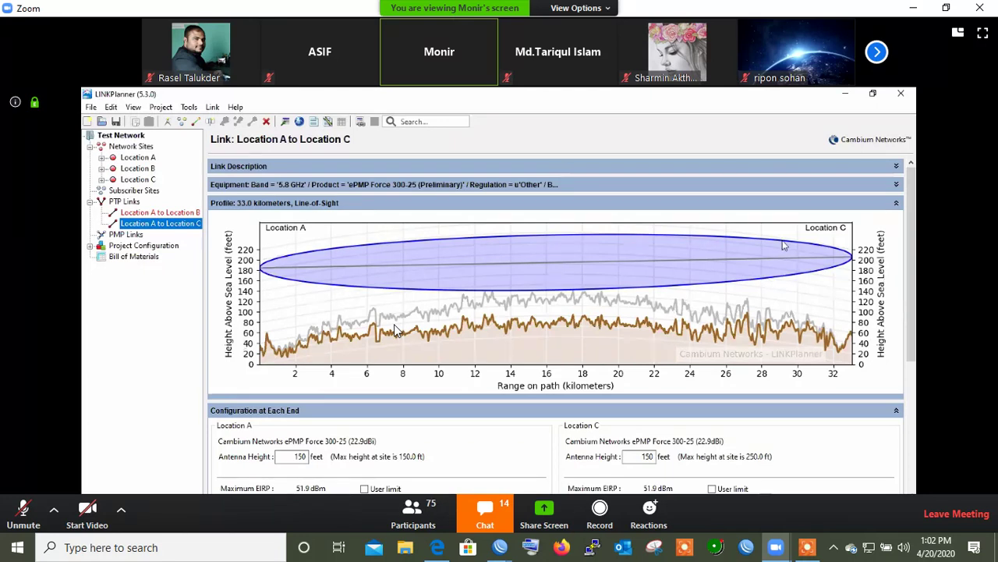
pyautogui.click(734, 207)
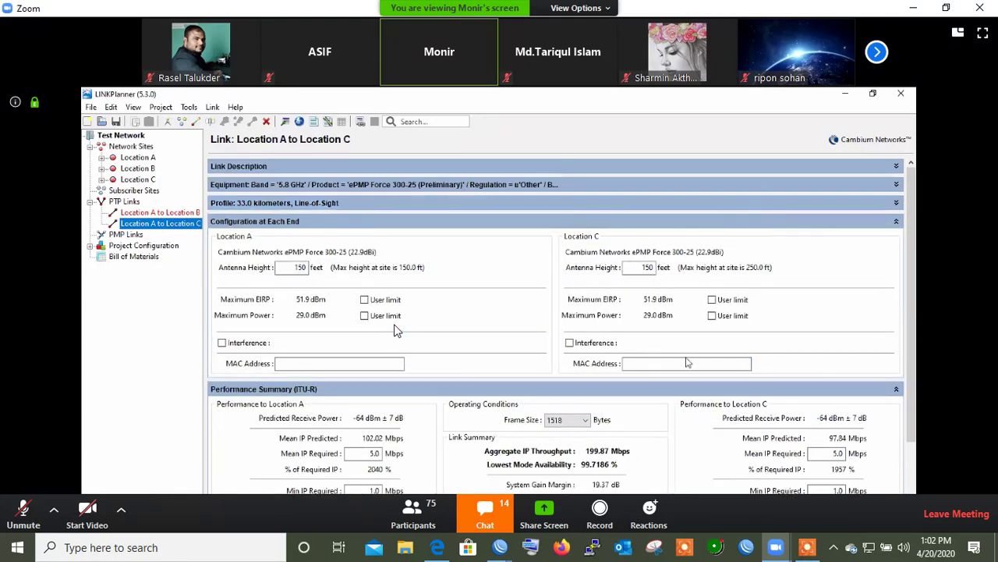
pyautogui.click(449, 186)
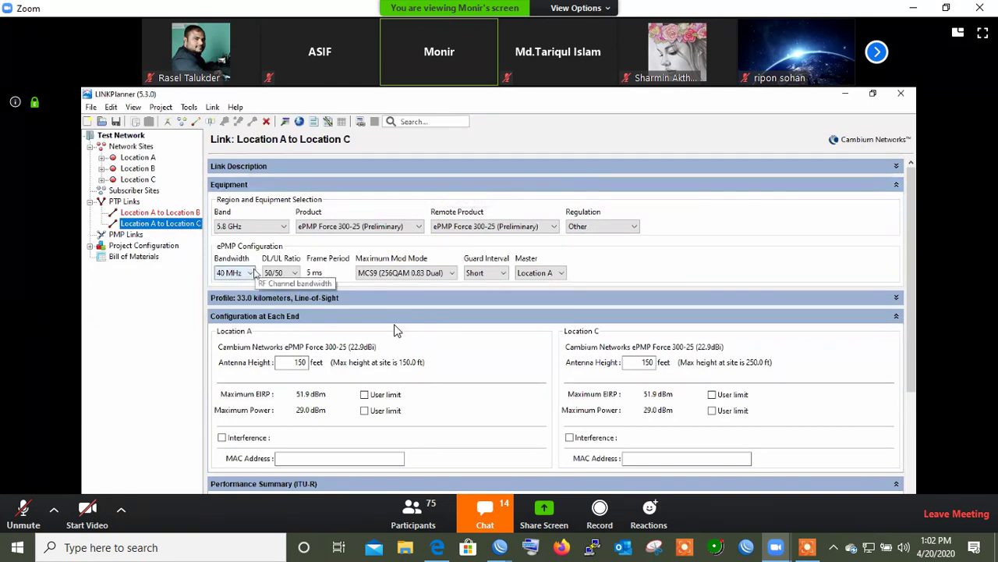
pyautogui.click(396, 185)
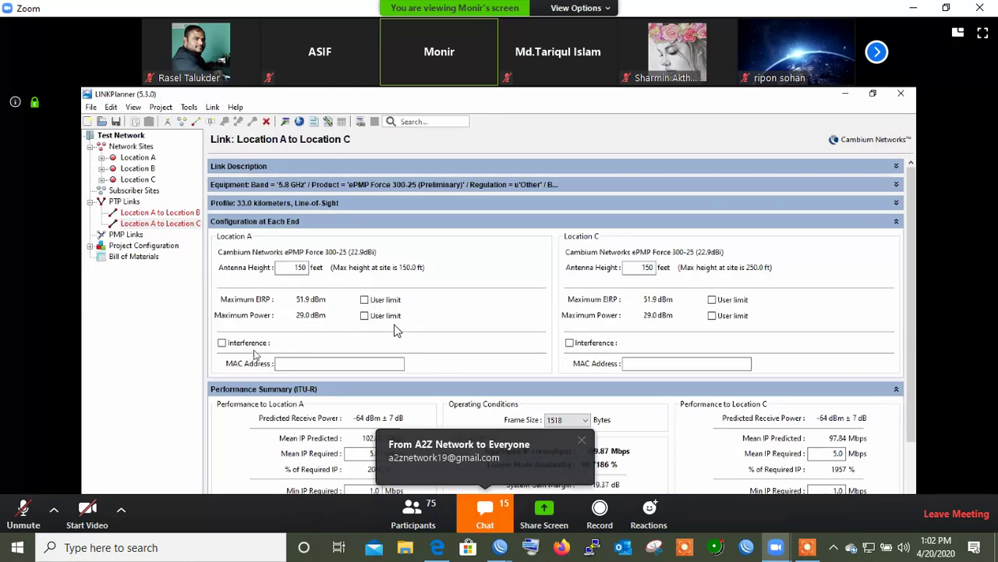
# Enable the interference setting at both Location A and Location C of the link.
pyautogui.click(223, 343)
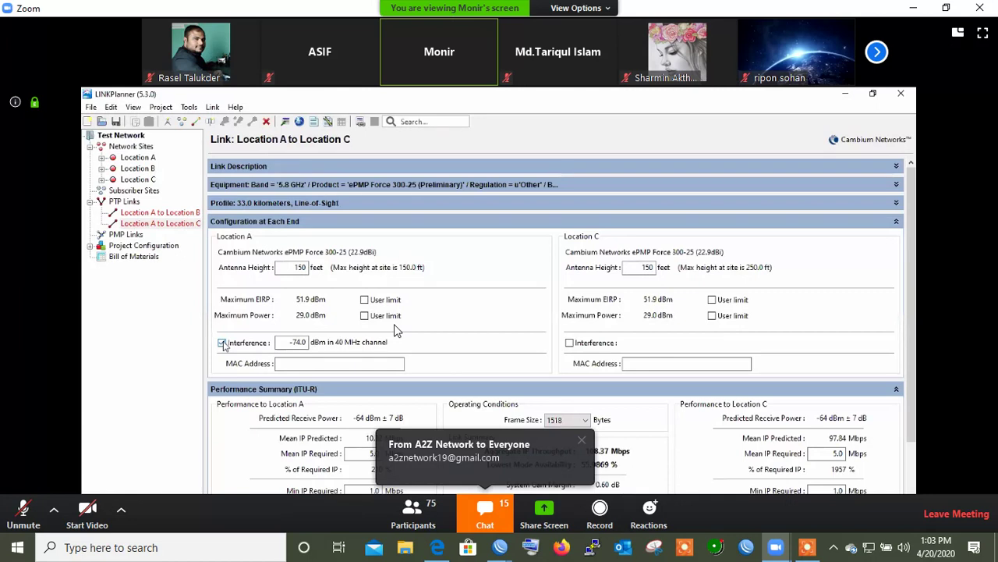
pyautogui.click(569, 343)
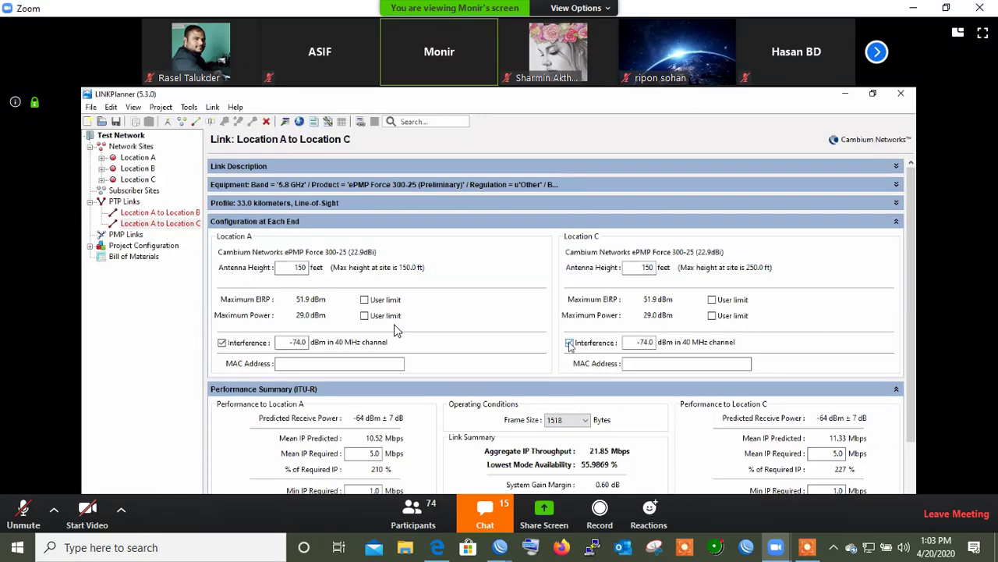
# Display the Location A to Location C profile and change the link's equipment band to 900 MHz.
pyautogui.click(520, 204)
pyautogui.click(520, 205)
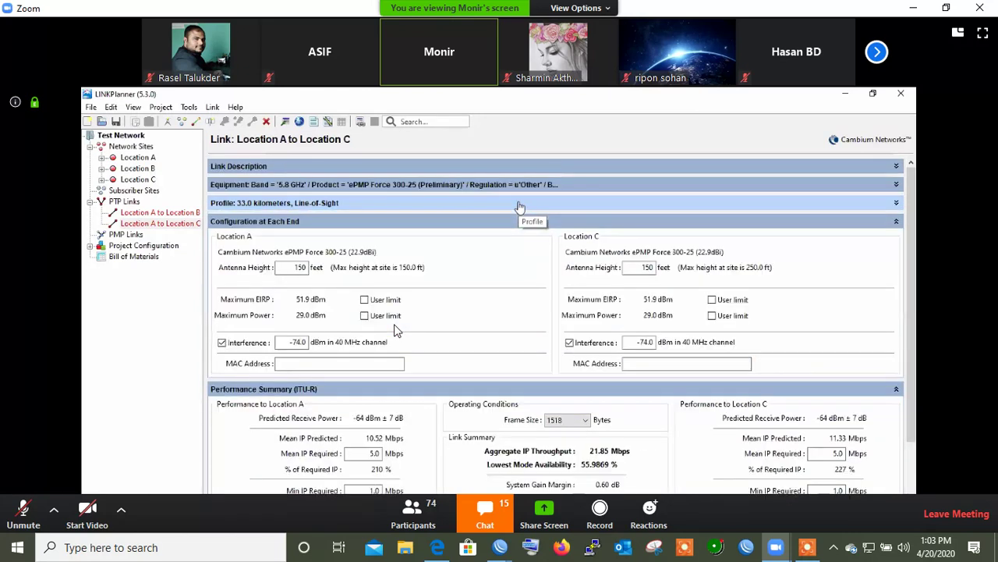
pyautogui.click(522, 204)
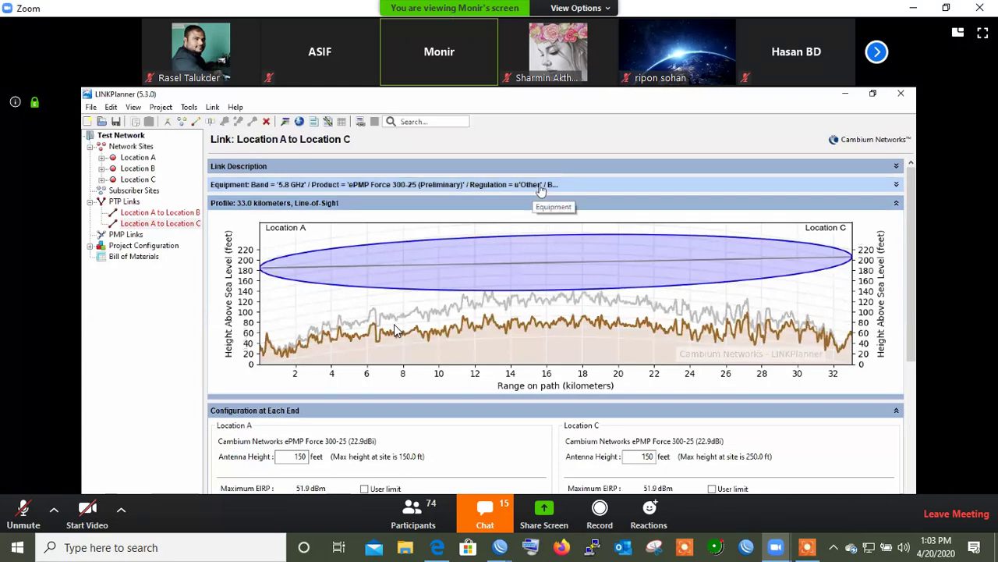
pyautogui.click(541, 189)
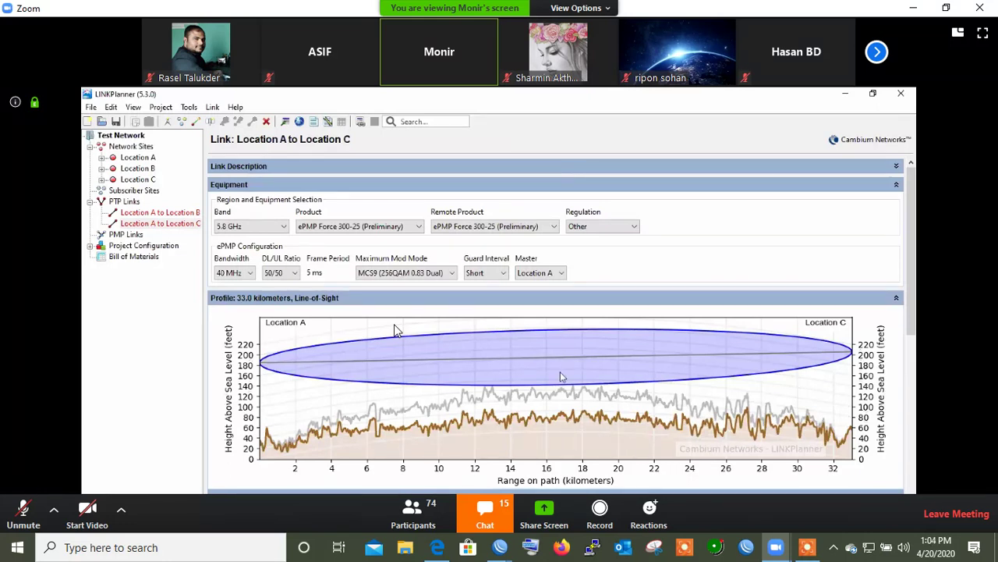
pyautogui.click(284, 226)
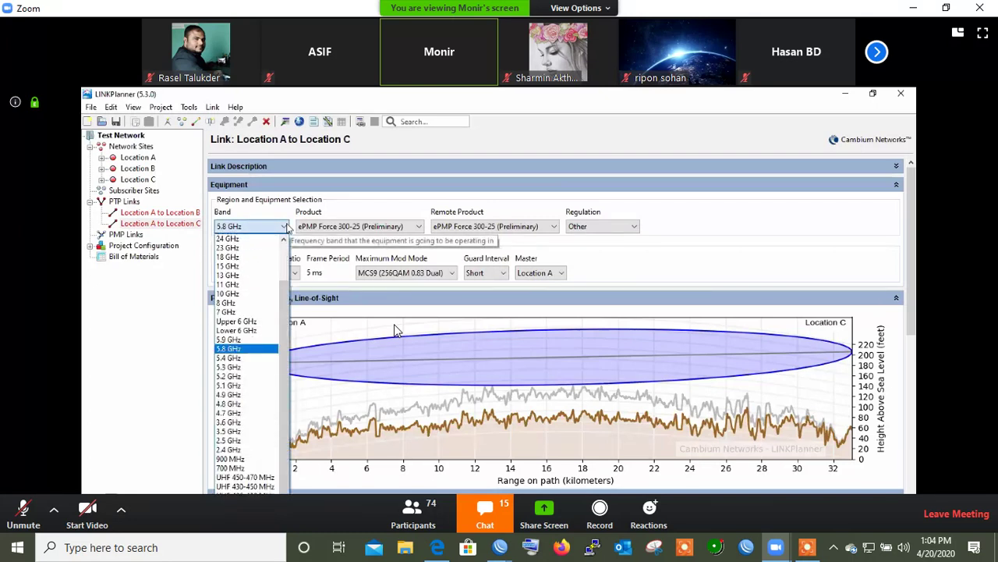
pyautogui.click(240, 459)
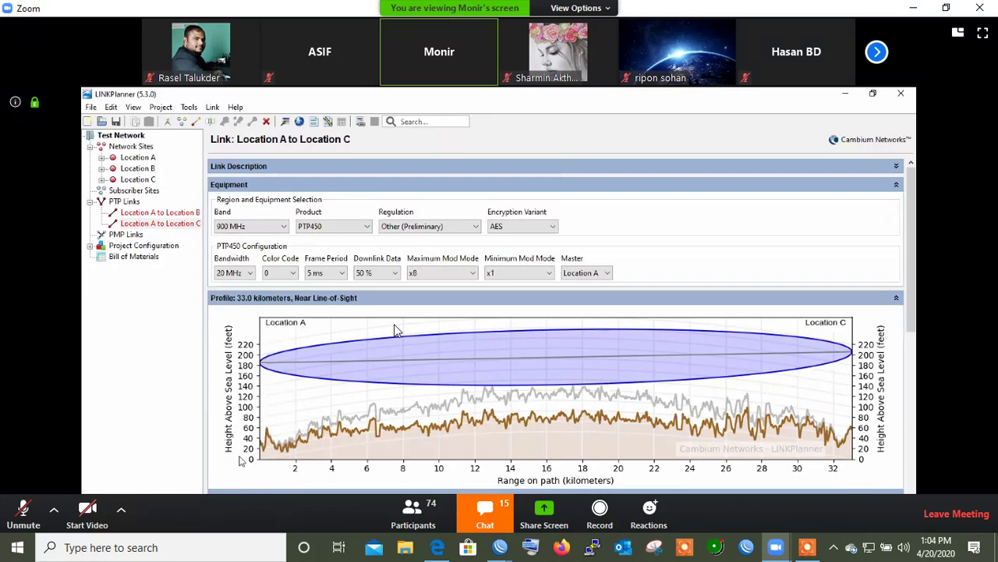